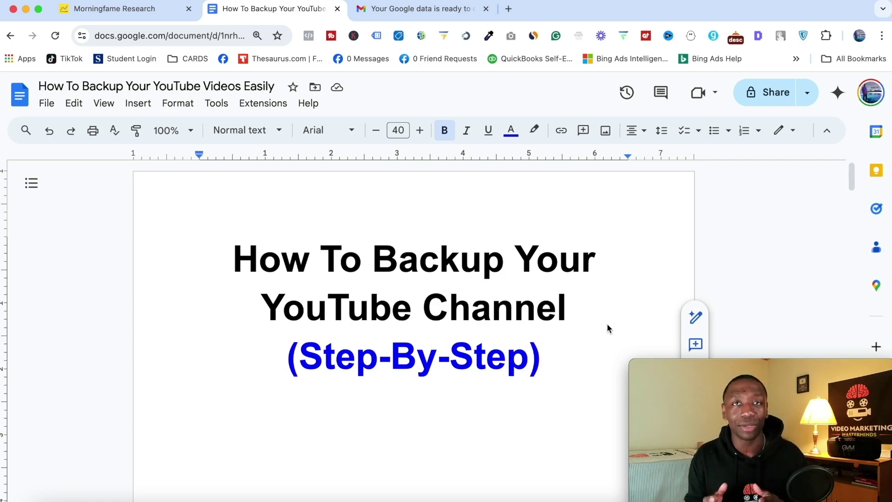
- Scroll the guide down to Step 1's takeout.google.com instruction and its annotated Takeout screenshot
scroll(458, 292, "down", 1)
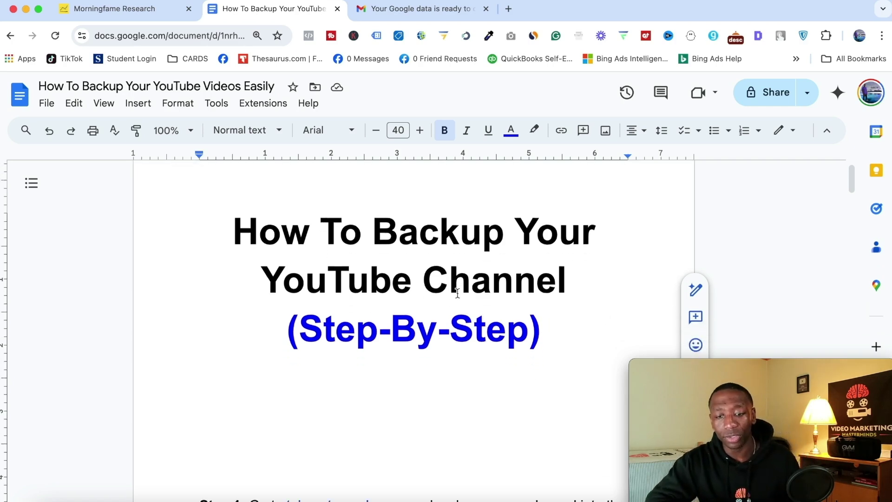
scroll(458, 292, "down", 5)
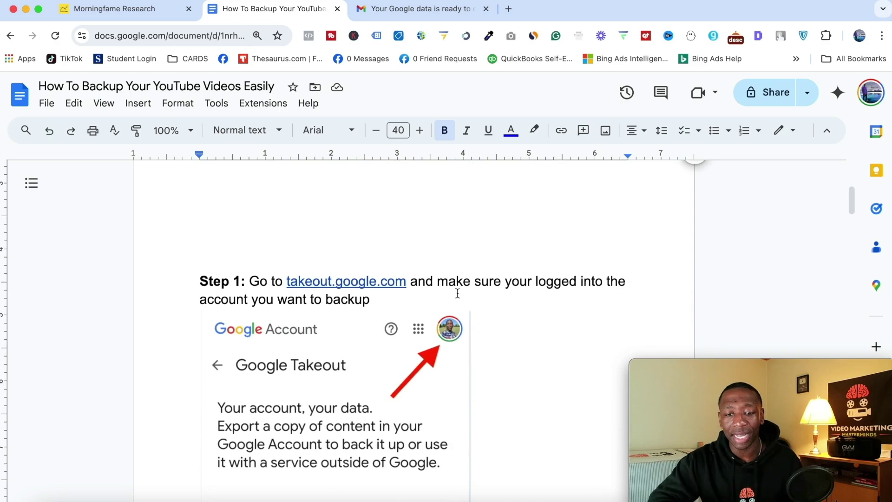
scroll(458, 293, "down", 2)
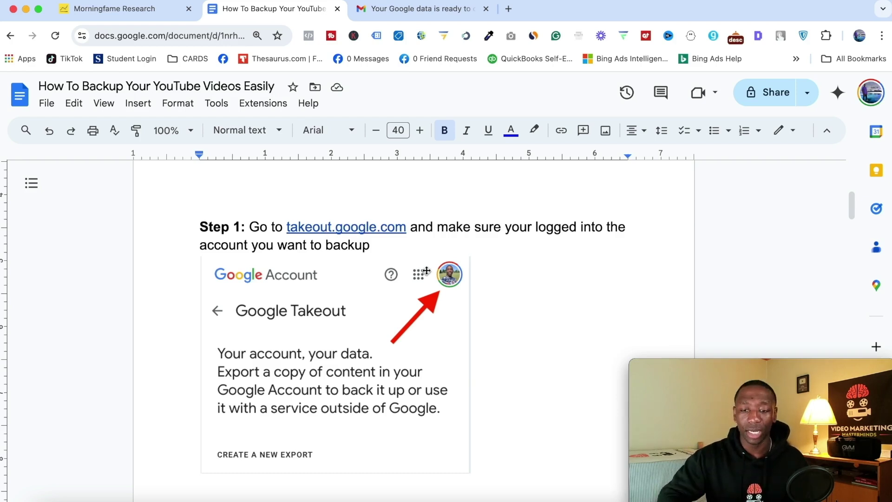
scroll(446, 375, "down", 2)
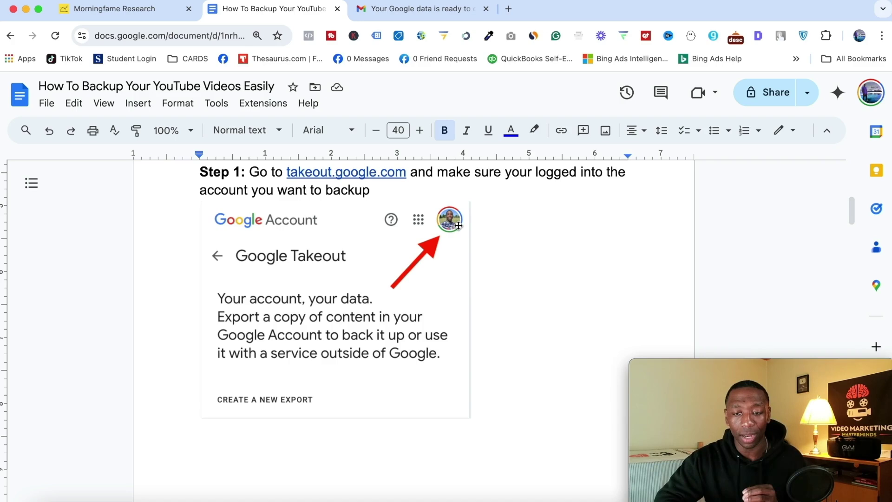
scroll(399, 295, "down", 4)
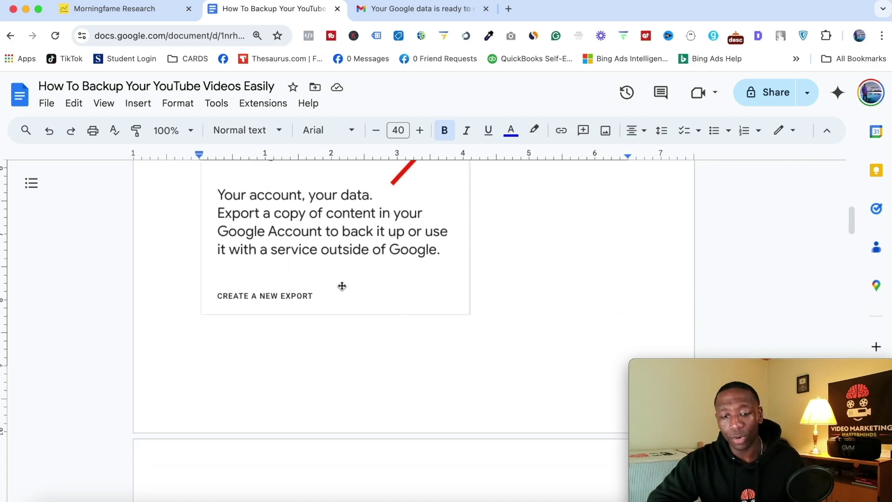
- Scroll on past the Deselect all image and YouTube and YouTube Music checkbox to Step 3
scroll(342, 285, "down", 10)
scroll(341, 286, "down", 1)
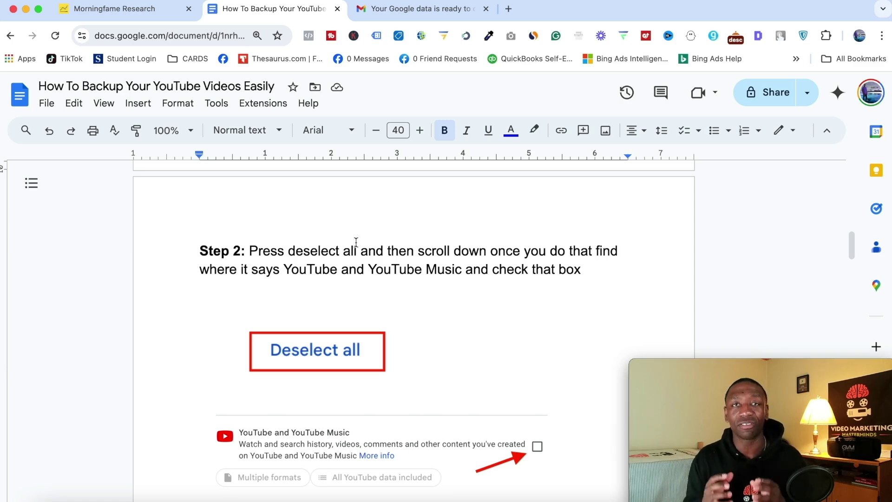
scroll(447, 333, "down", 3)
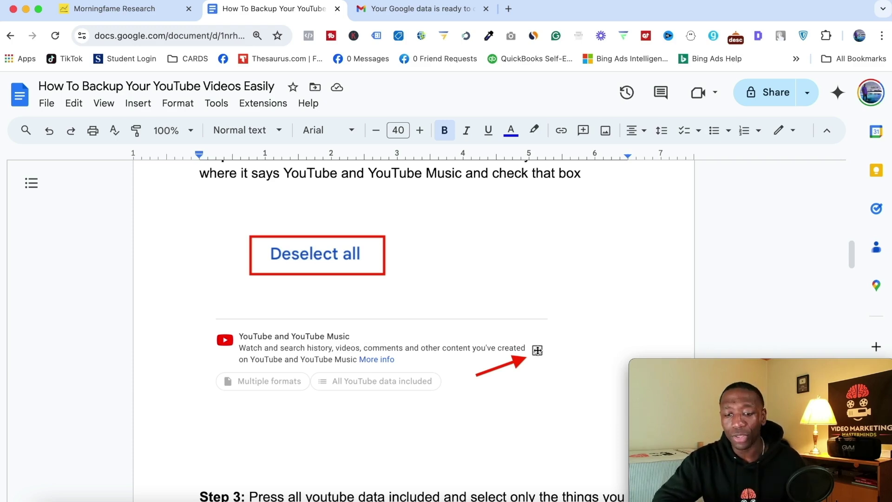
scroll(497, 354, "down", 3)
- Review Step 3's checked YouTube data list, channels through videos, then continue to Step 4
scroll(497, 354, "down", 2)
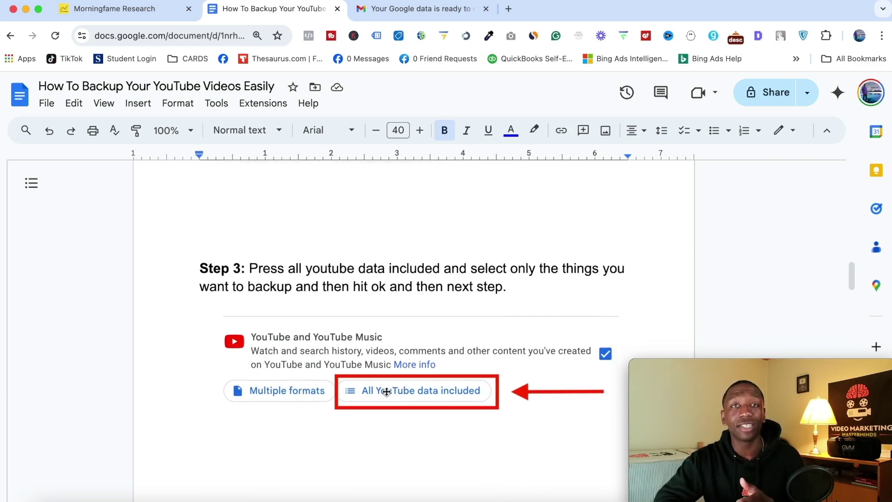
scroll(385, 404, "up", 4)
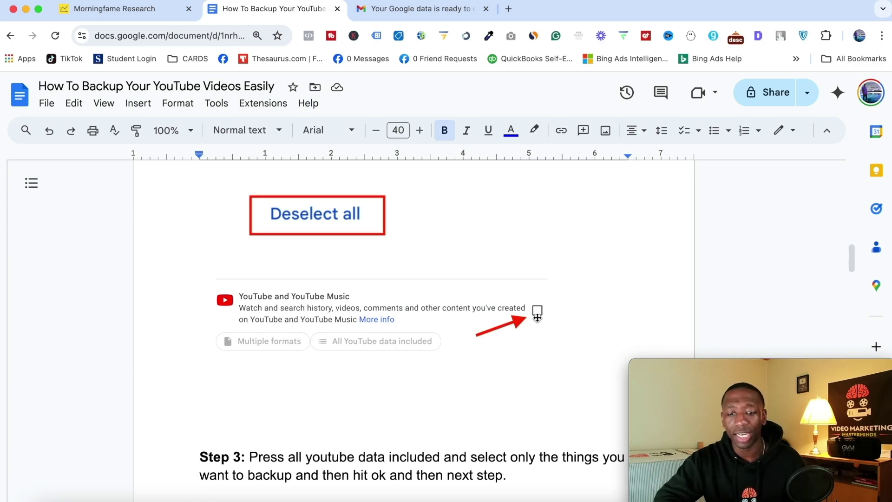
scroll(537, 318, "down", 5)
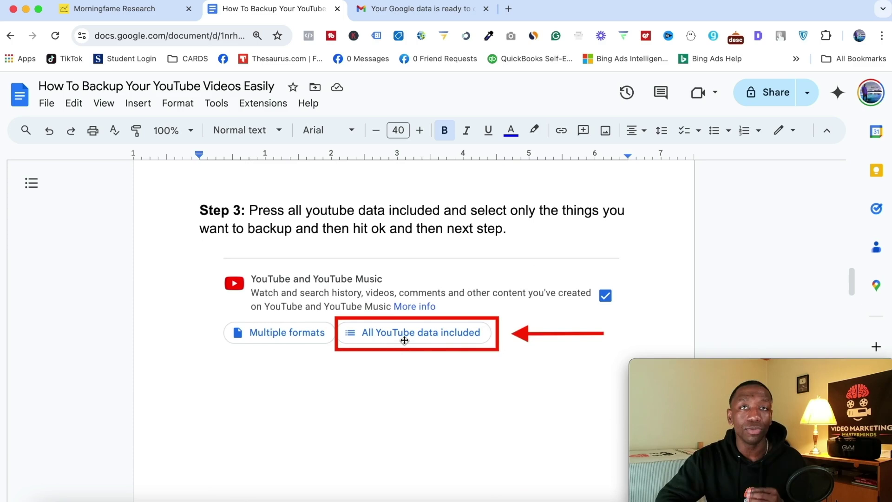
scroll(478, 321, "down", 7)
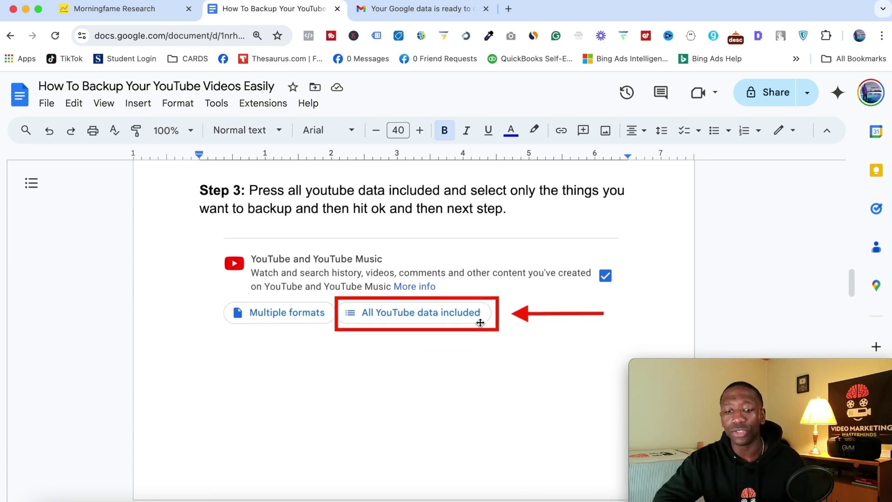
scroll(480, 322, "down", 2)
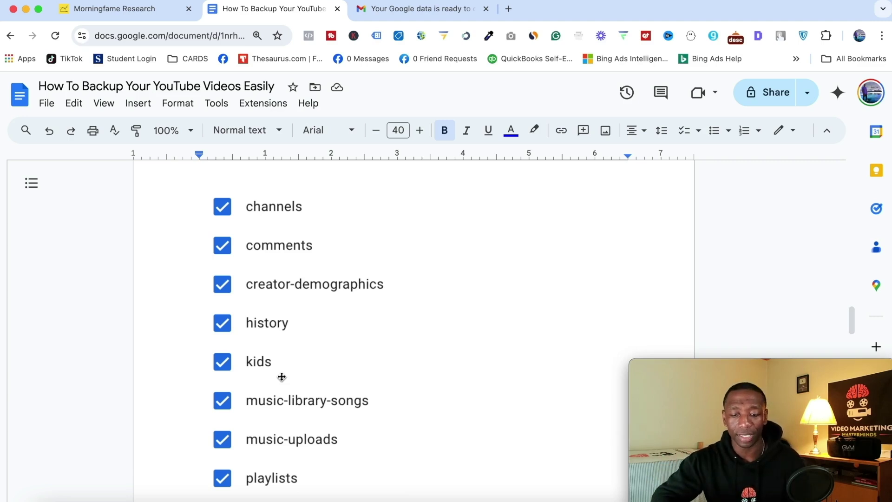
scroll(289, 326, "down", 6)
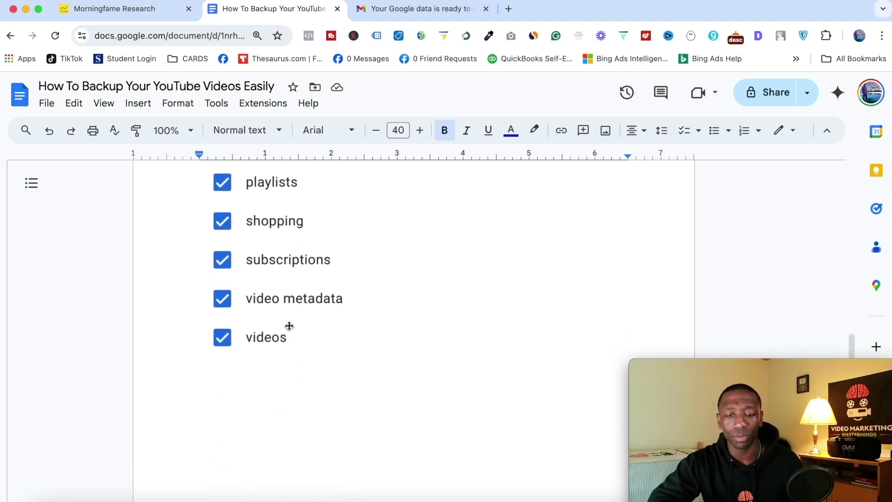
scroll(289, 325, "down", 1)
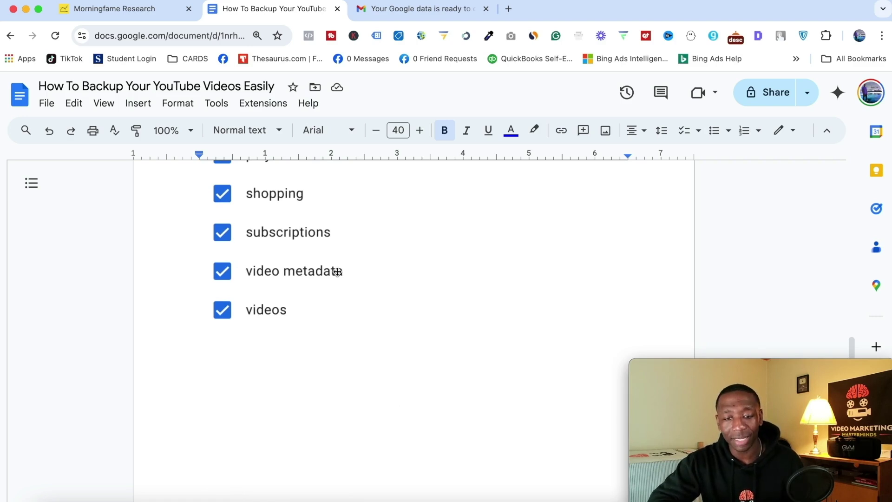
scroll(309, 223, "up", 2)
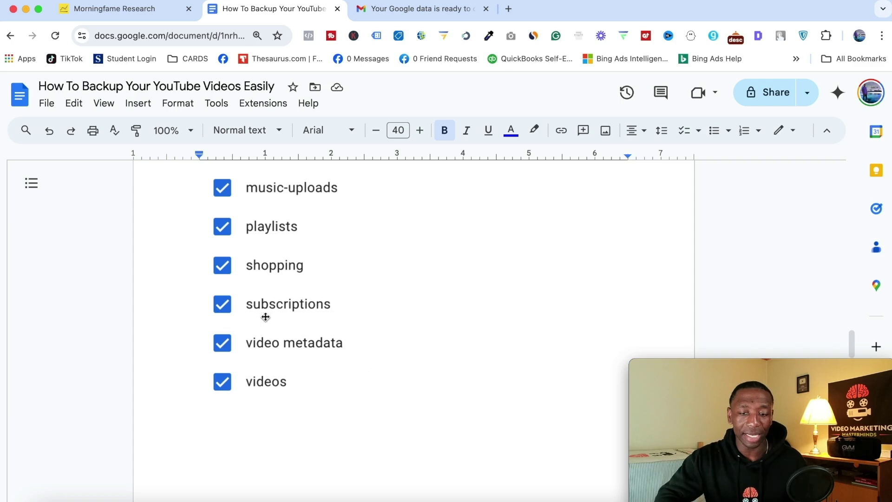
scroll(306, 287, "down", 6)
- Scroll through Step 4's Drive/Dropbox/OneDrive/Box delivery options to the Export once frequency choice
scroll(307, 286, "down", 3)
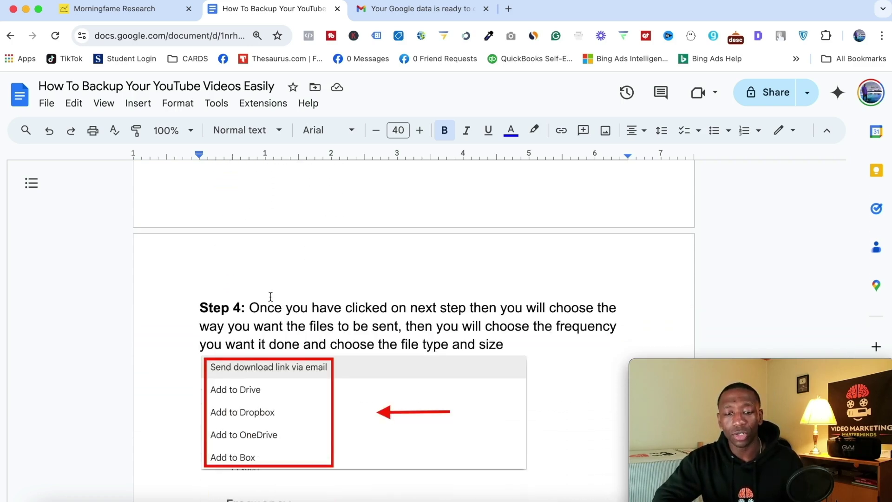
scroll(313, 311, "down", 1)
scroll(313, 311, "down", 1)
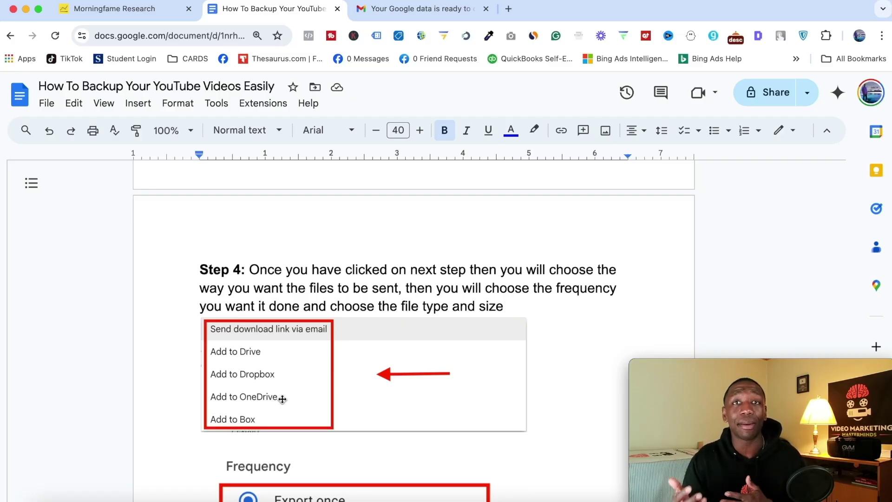
scroll(339, 337, "down", 5)
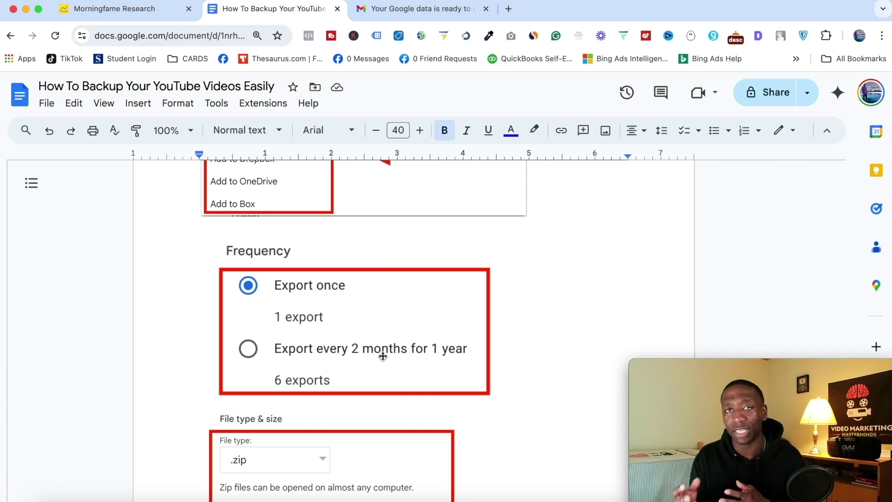
- Scroll past the .zip, 2 GB file type and size screenshot to Step 5's Create export image
scroll(340, 348, "down", 3)
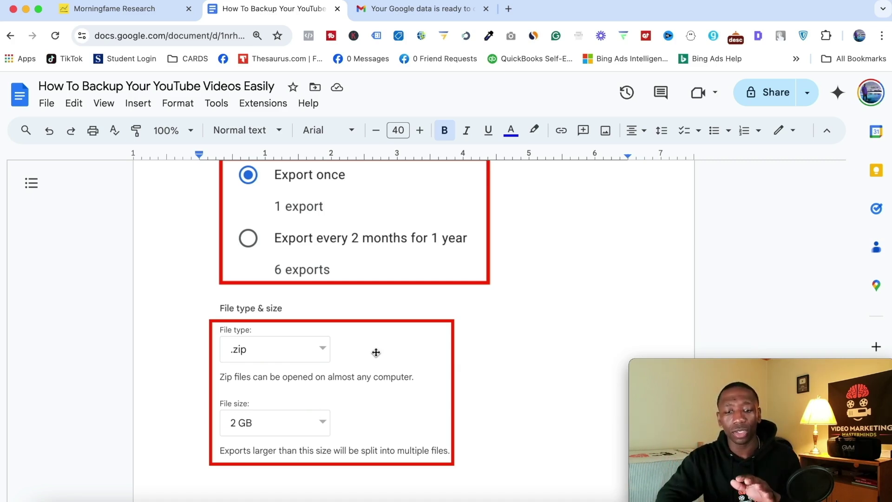
scroll(376, 353, "down", 10)
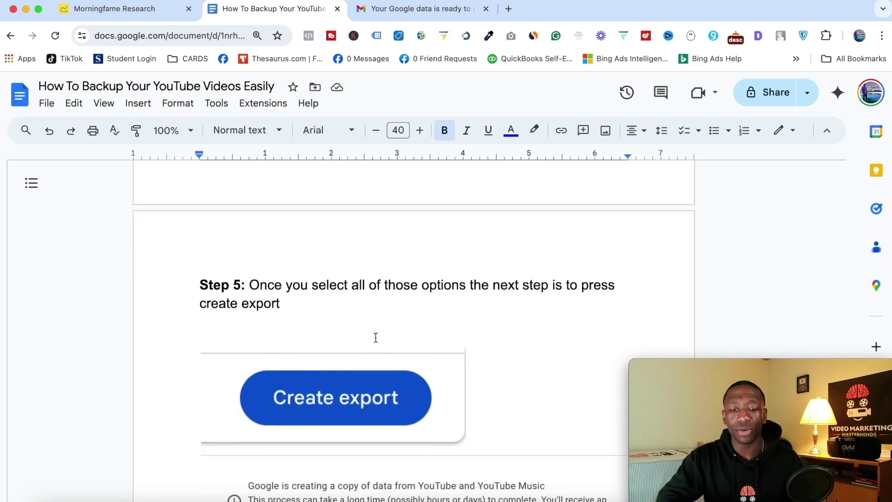
- Read Step 6 about the notification email, then switch to Gmail's 'Your Google data is ready' message
scroll(377, 298, "down", 4)
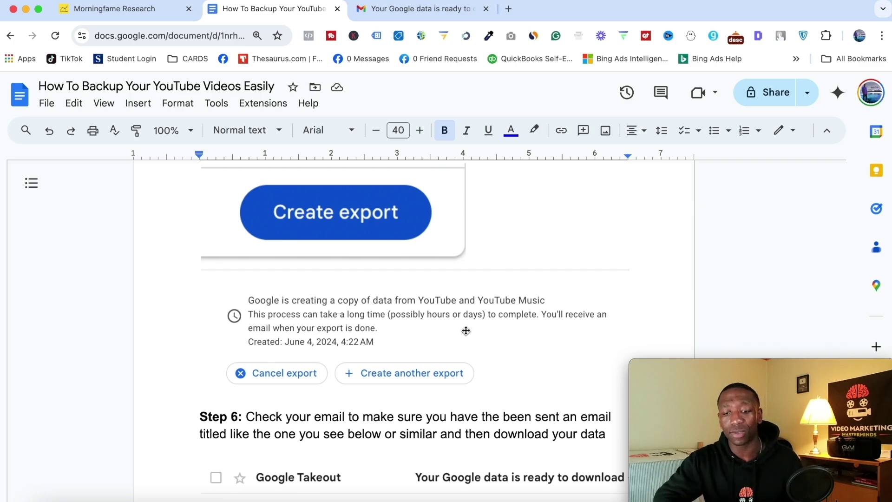
scroll(466, 332, "down", 4)
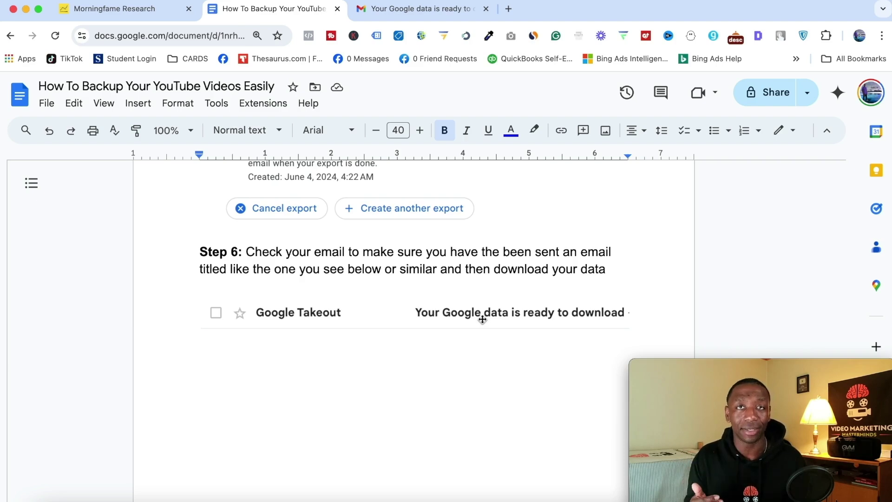
key("ctrl+Tab")
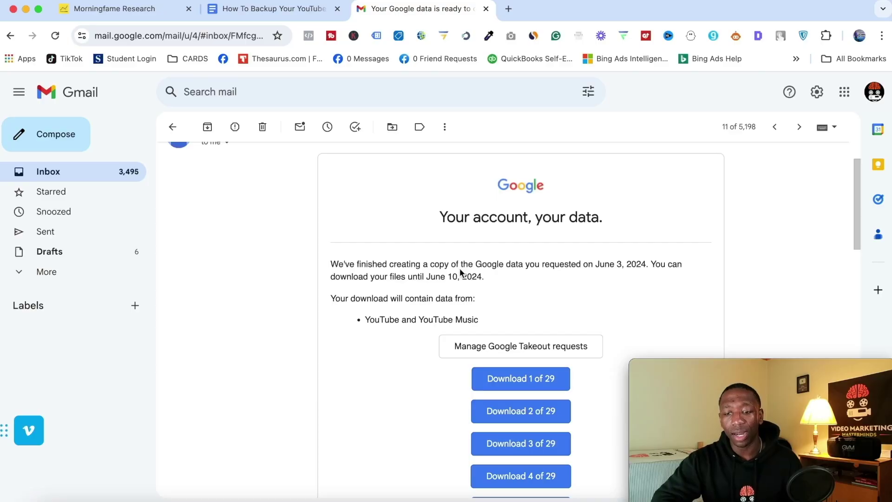
- Scroll the Takeout email to the YouTube export's 29 download part buttons
scroll(329, 294, "down", 3)
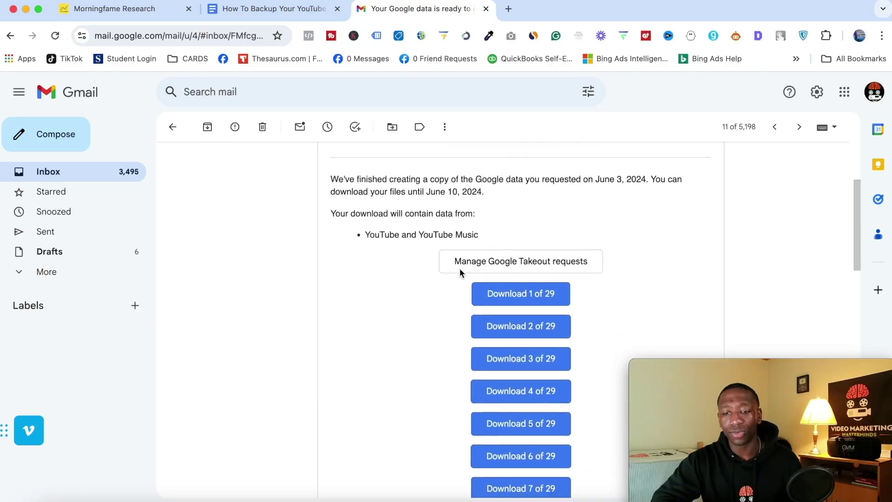
scroll(532, 359, "down", 3)
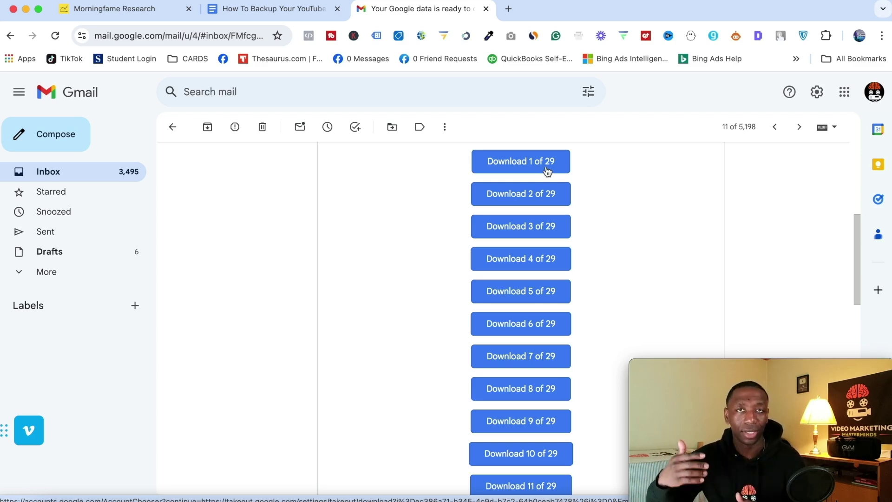
scroll(612, 231, "up", 3)
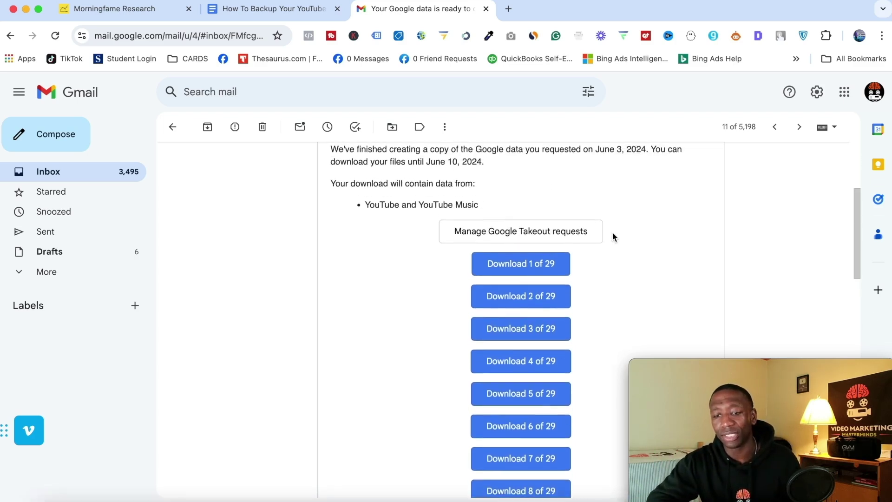
- Start downloading part 1 of 29, bringing up the save dialog for takeout-20240603T192211Z-001
left_click(531, 269)
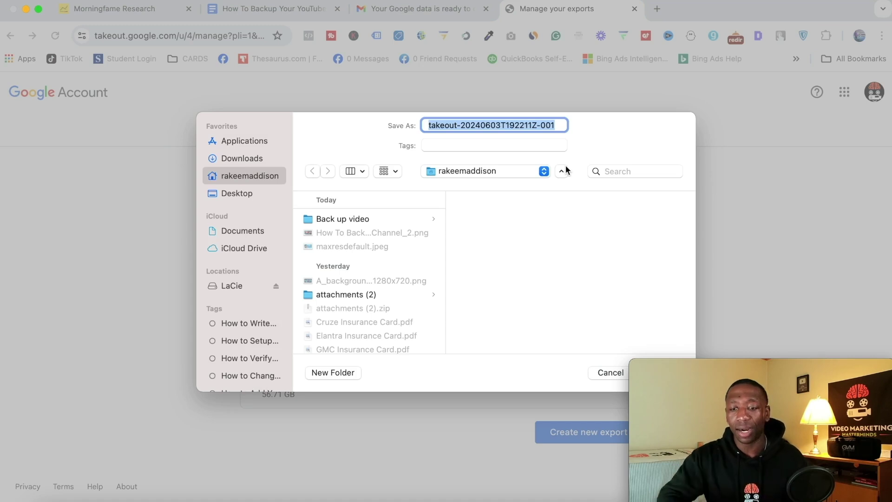
left_click(544, 170)
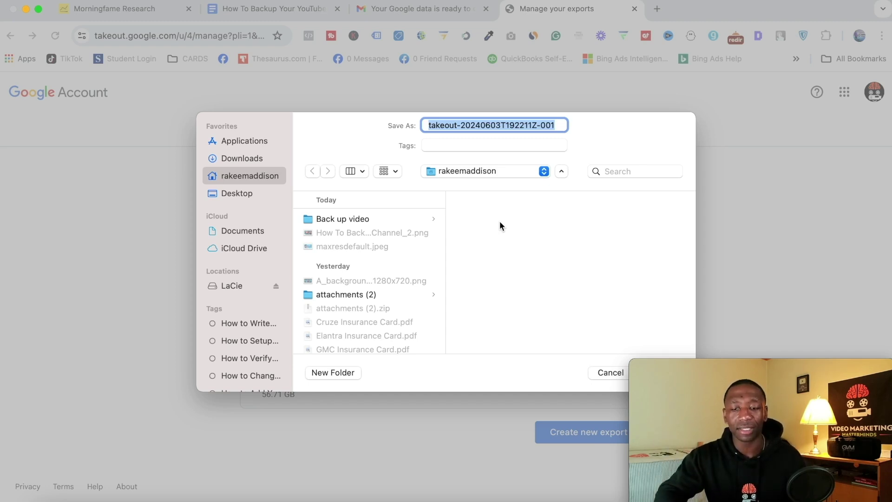
- Cancel the save dialog and open the downloads in Finder, showing the LaCie drive's Takeout Folder
left_click(611, 372)
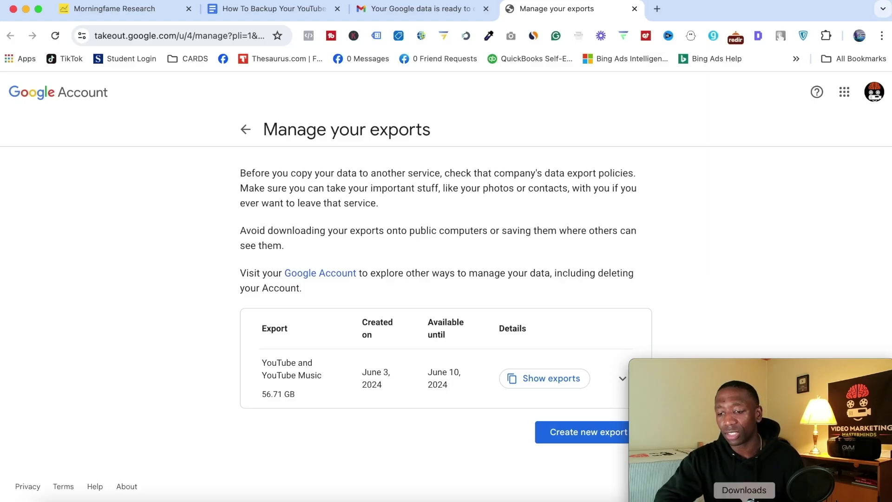
left_click(748, 498)
left_click(790, 120)
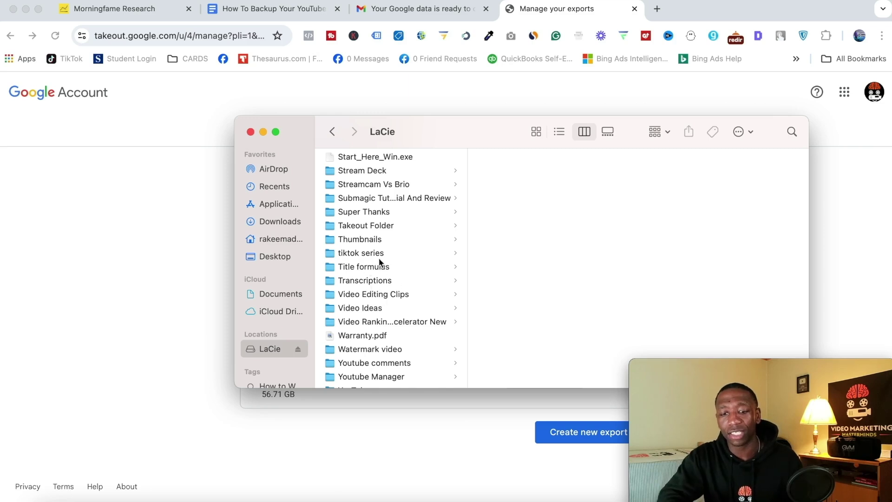
scroll(384, 302, "down", 2)
scroll(384, 302, "up", 3)
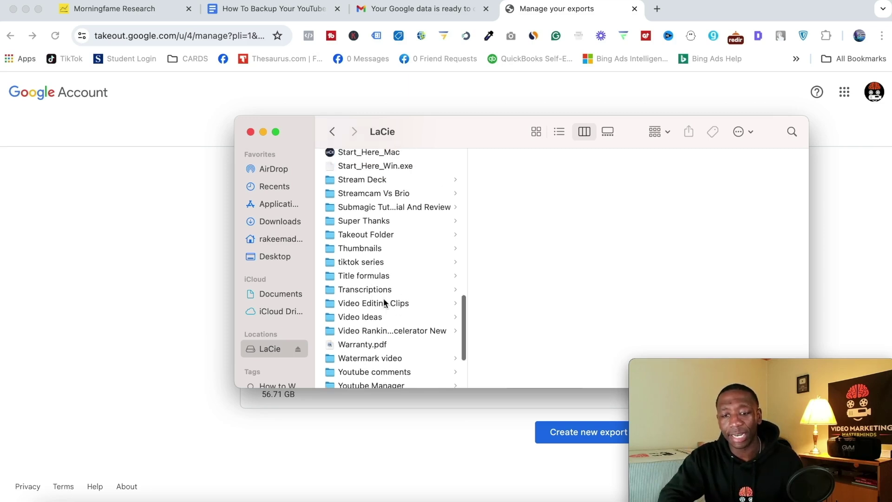
- Open Takeout Folder > Takeout > YouTube and YouTube Music in column view
left_click(370, 234)
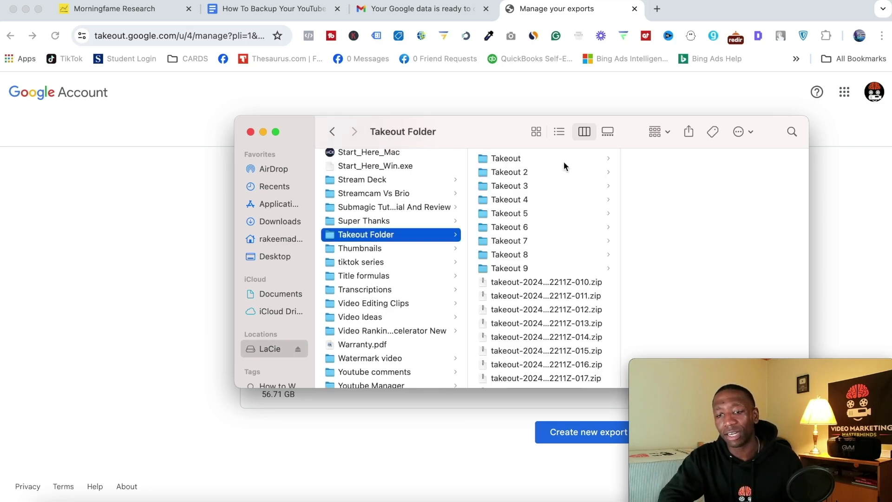
left_click(539, 159)
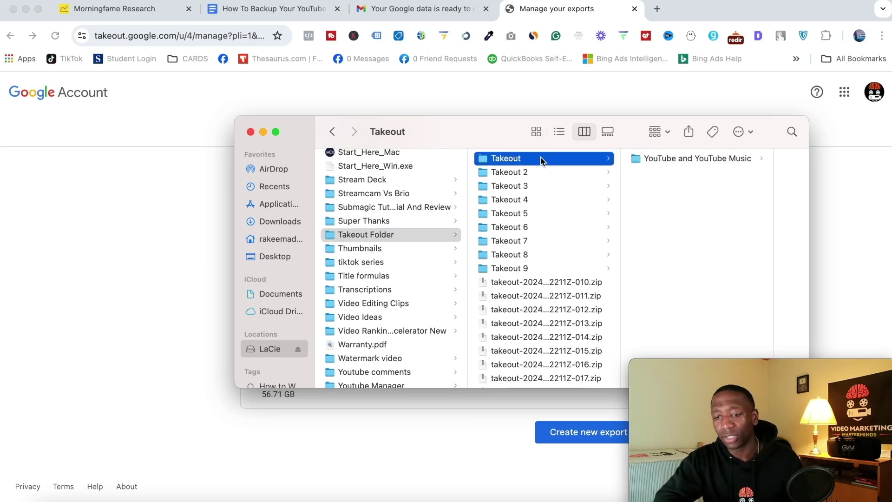
left_click(699, 158)
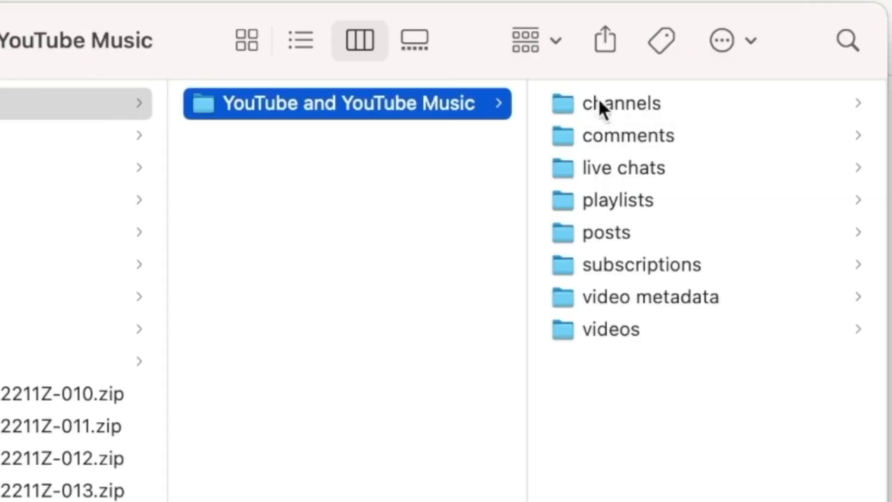
- Browse the comments, live chats and video metadata folders, then preview the exported .mp4 videos
left_click(639, 135)
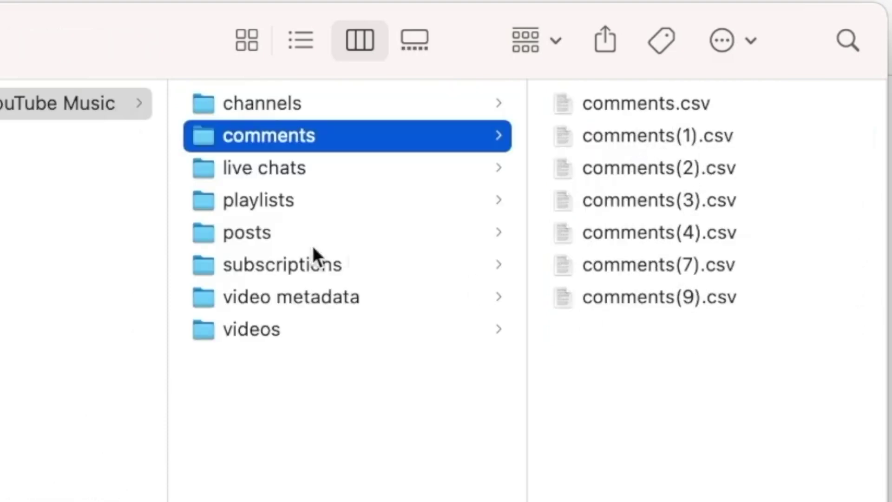
left_click(308, 167)
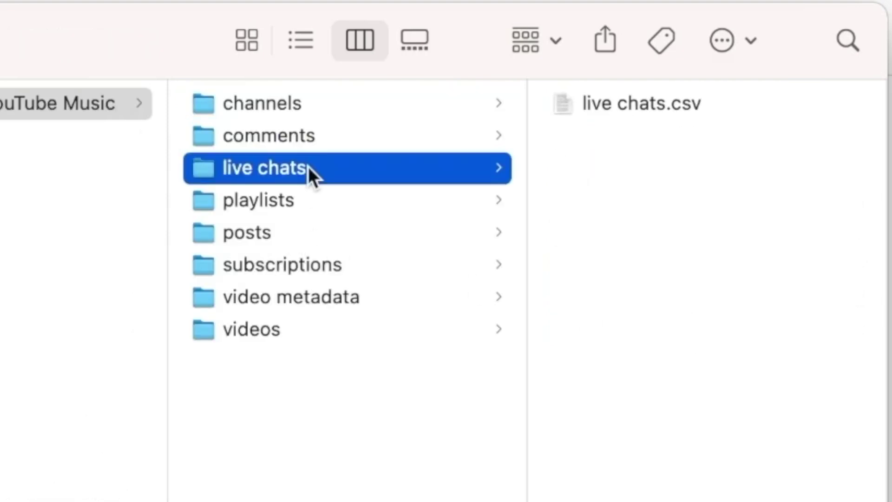
left_click(260, 300)
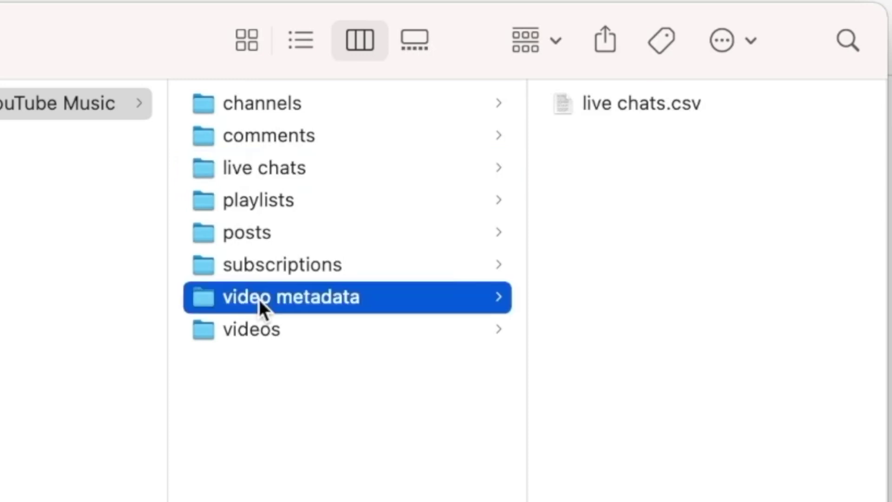
left_click(263, 346)
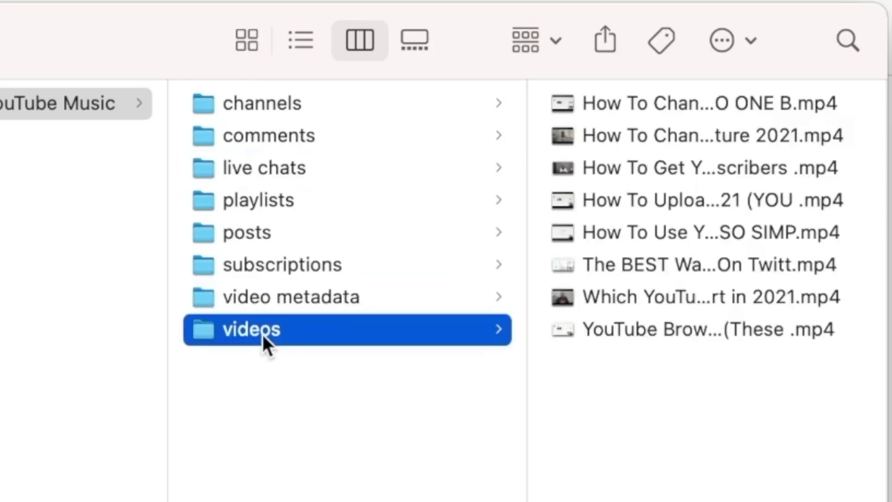
left_click(819, 104)
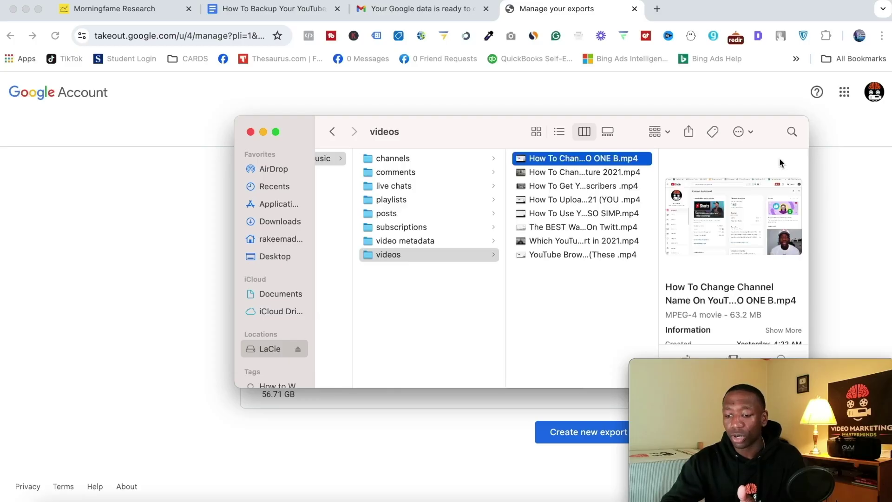
key("Down")
key("Down")
key("Down")
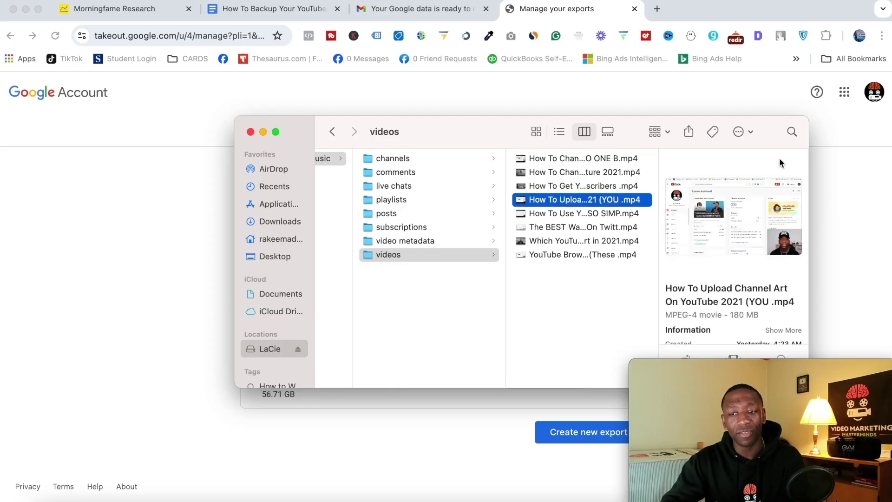
key("Down")
key("Down")
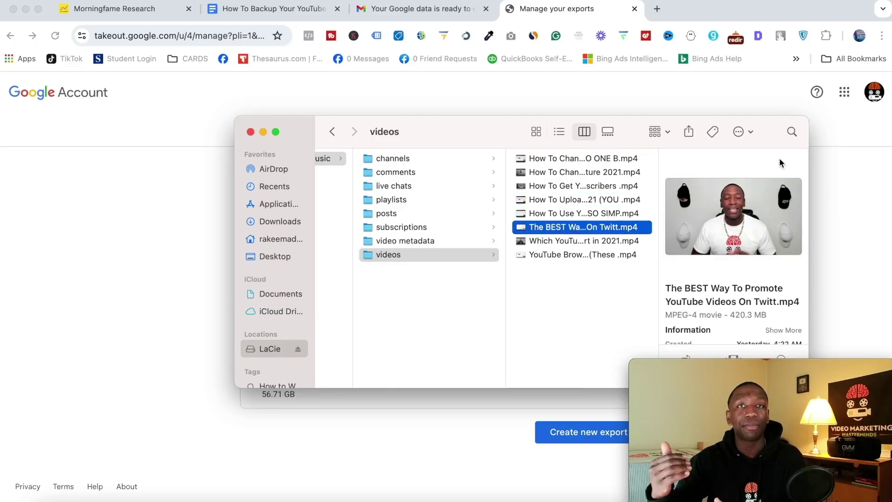
scroll(525, 226, "left", 10)
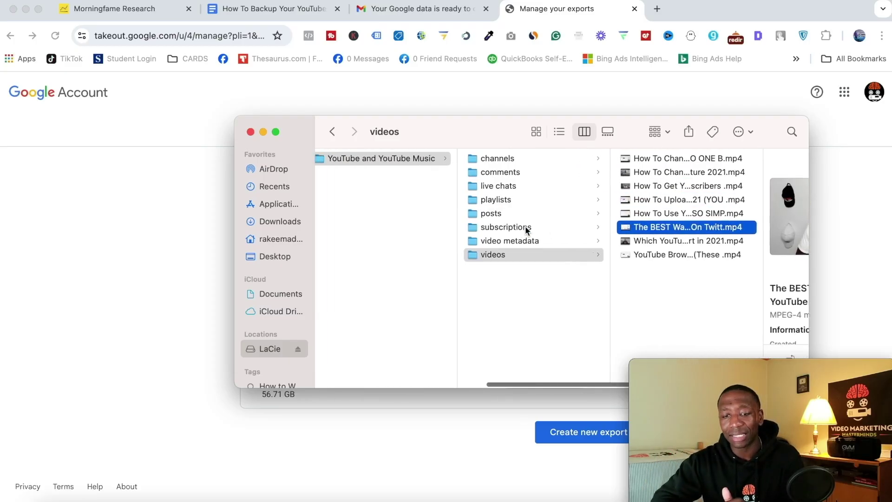
- Open Takeout 2's YouTube and YouTube Music videos folder and preview its nine MP4s in turn
left_click(395, 172)
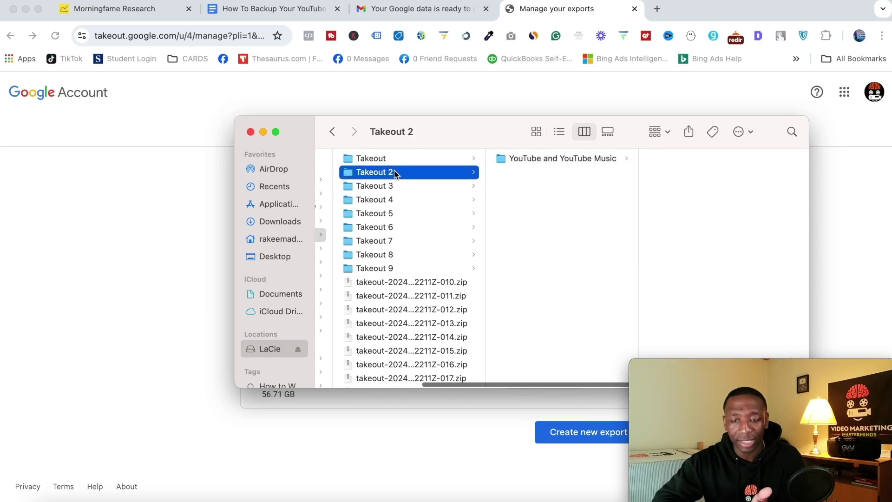
left_click(617, 160)
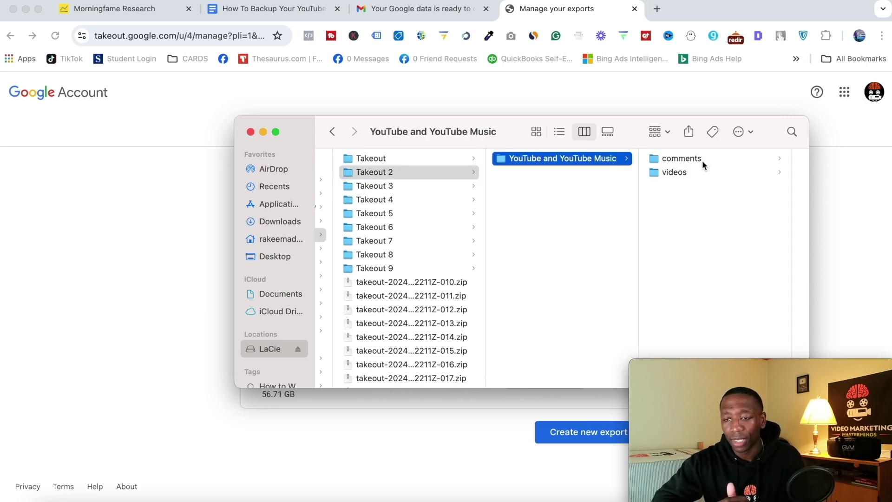
left_click(701, 176)
left_click(740, 158)
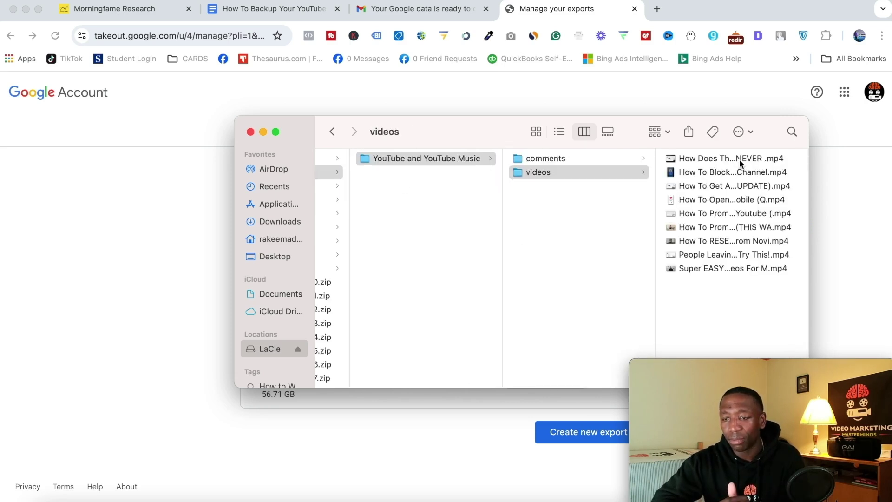
key("Down")
key("Down")
key("Down")
key("Down")
key("Down")
key("Down")
key("Down")
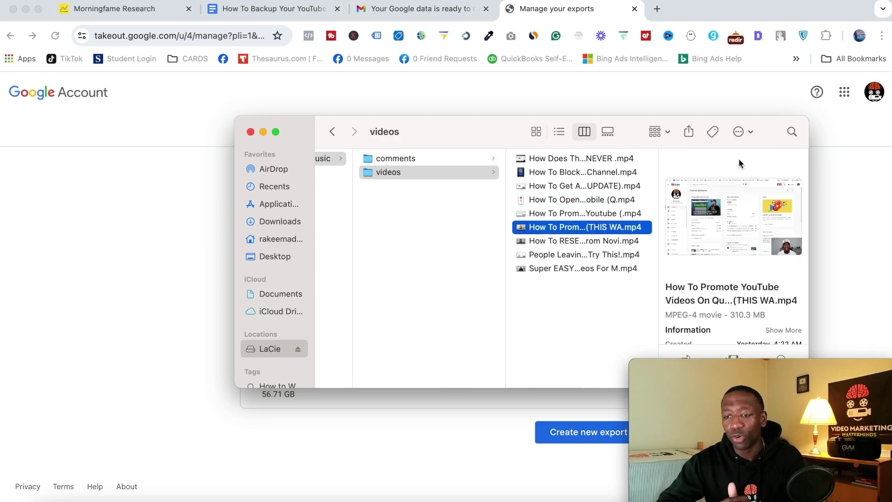